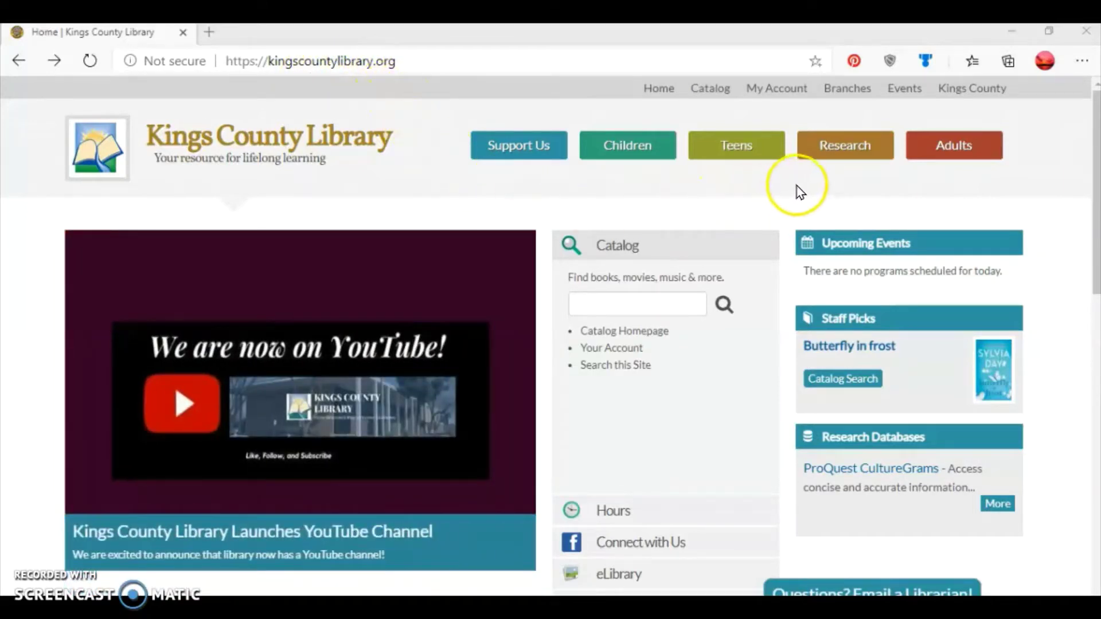
# - Open the Academic OneFile database from the library's research databases and browse its Environmental Science topics
pyautogui.click(853, 154)
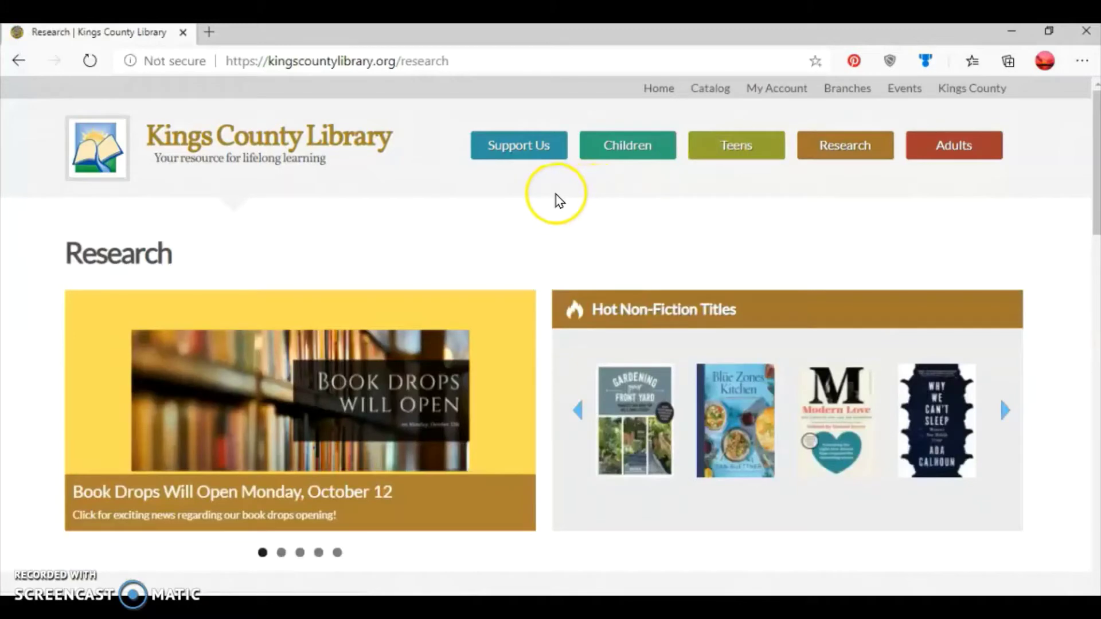
pyautogui.scroll(-8, 559, 200)
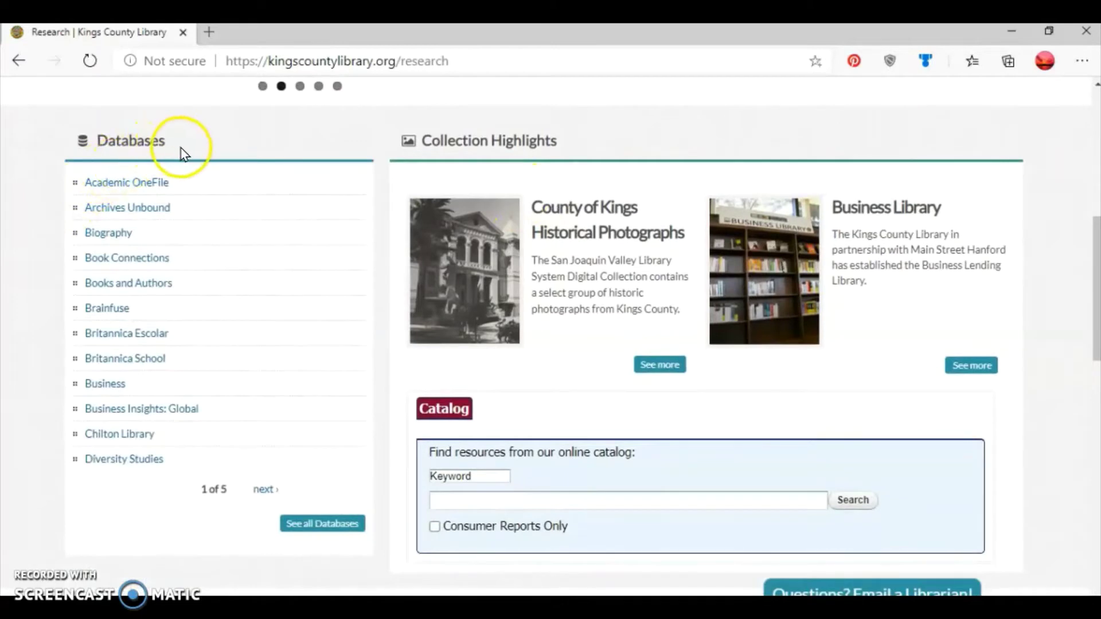
pyautogui.click(154, 183)
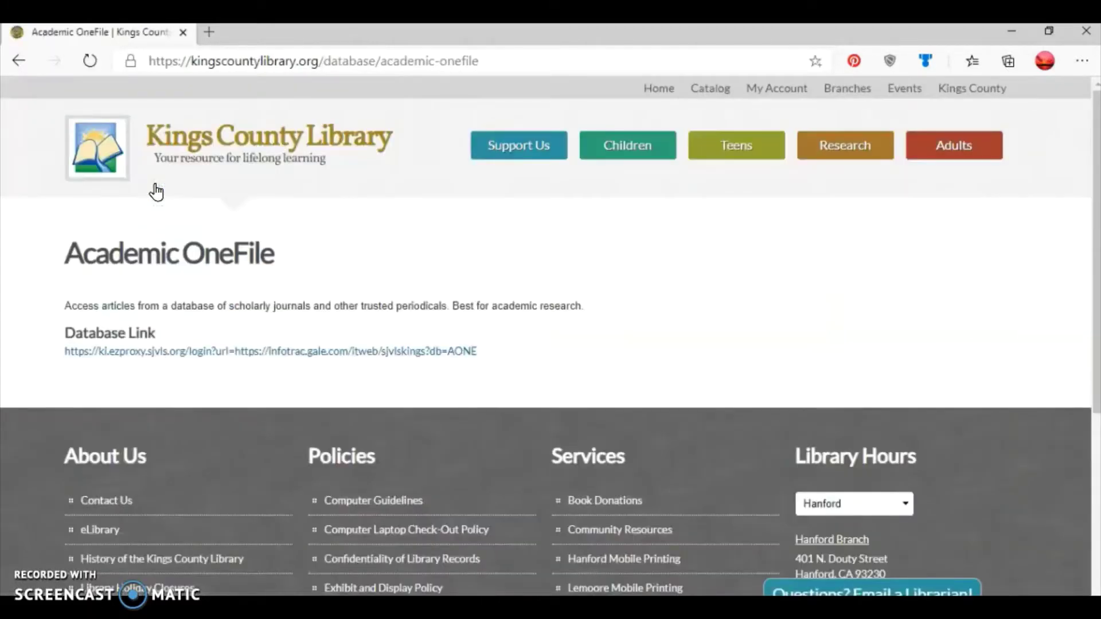
pyautogui.click(235, 354)
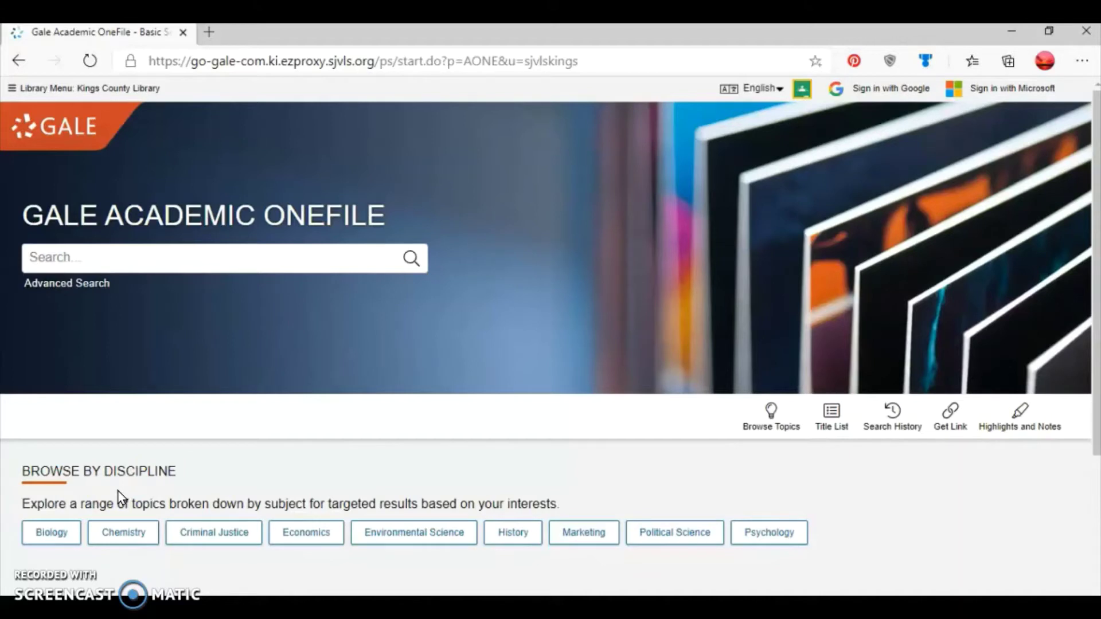
pyautogui.click(157, 515)
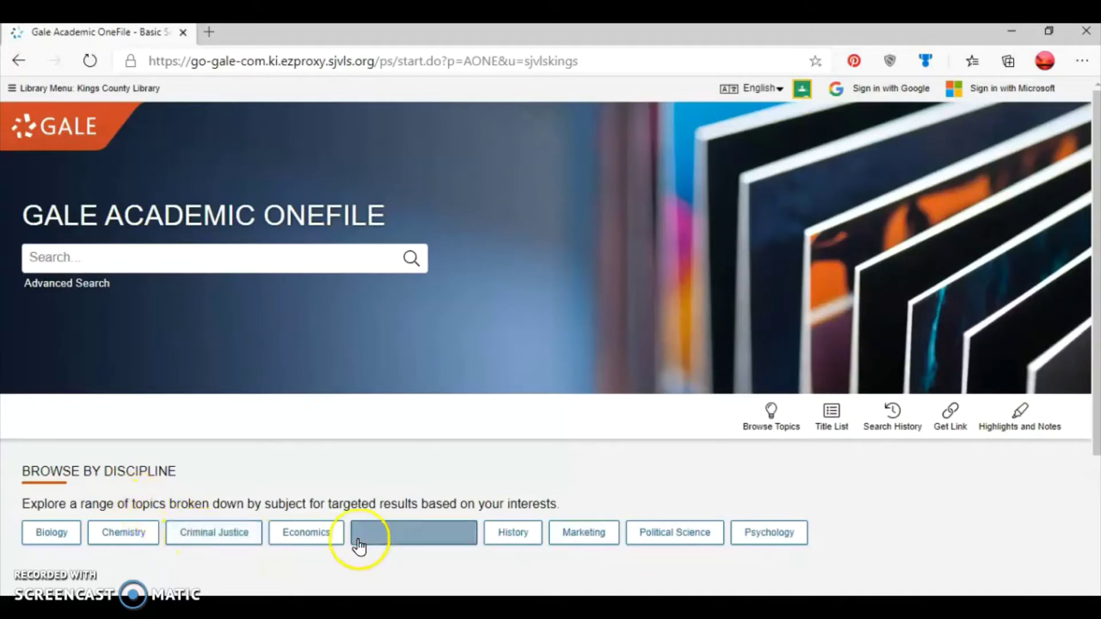
pyautogui.click(419, 542)
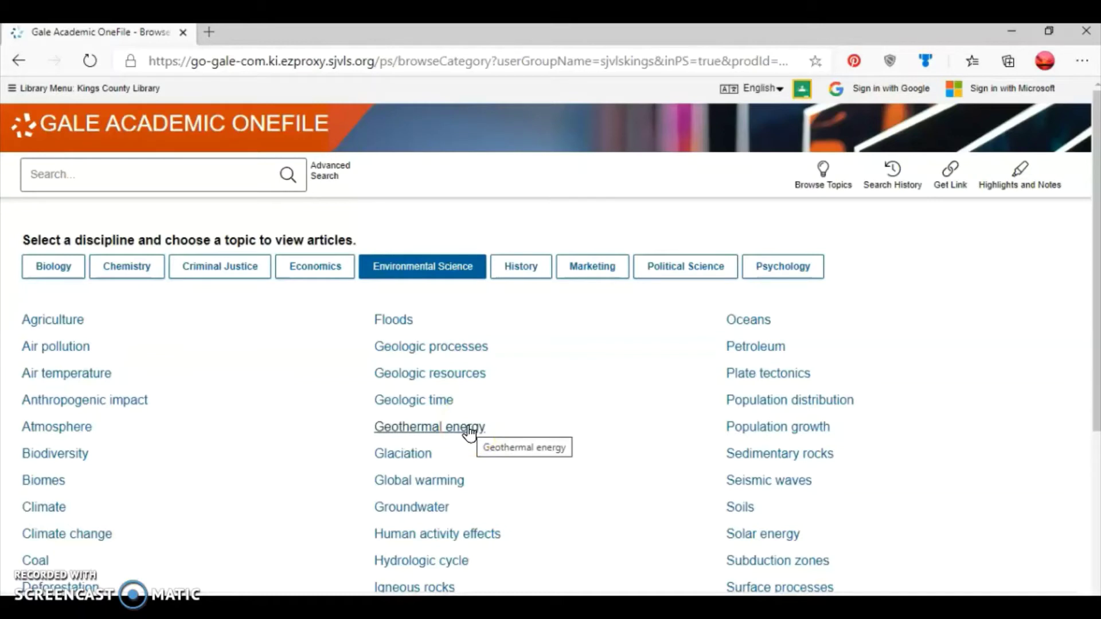
# - Search Academic OneFile for "climate change" and stay on the academic journal results
pyautogui.click(186, 176)
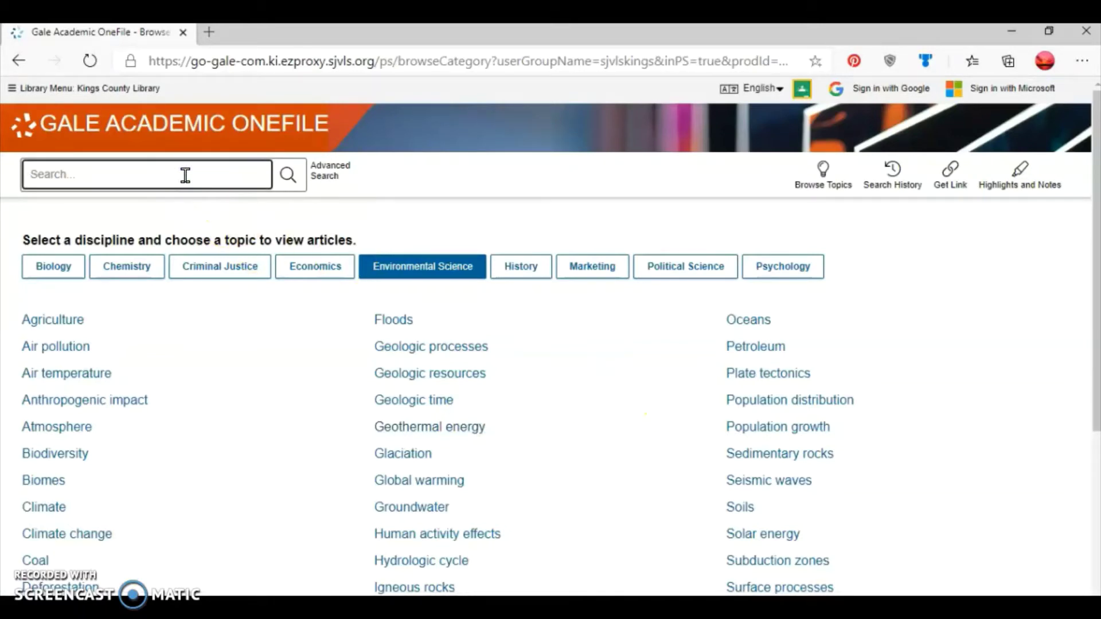
pyautogui.write('climate change')
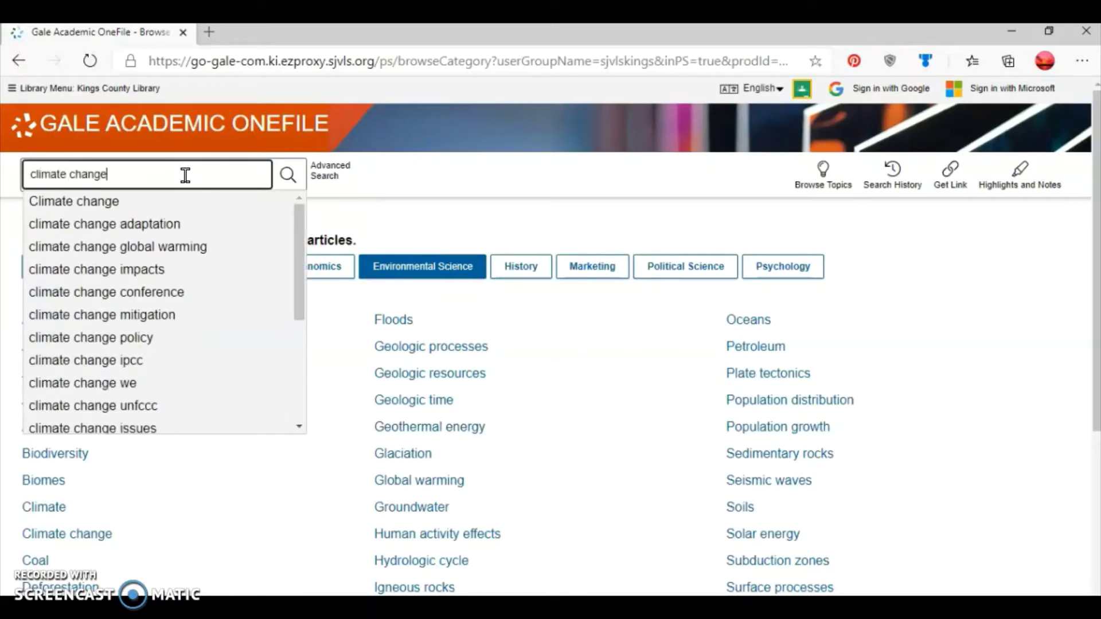
pyautogui.press('Return')
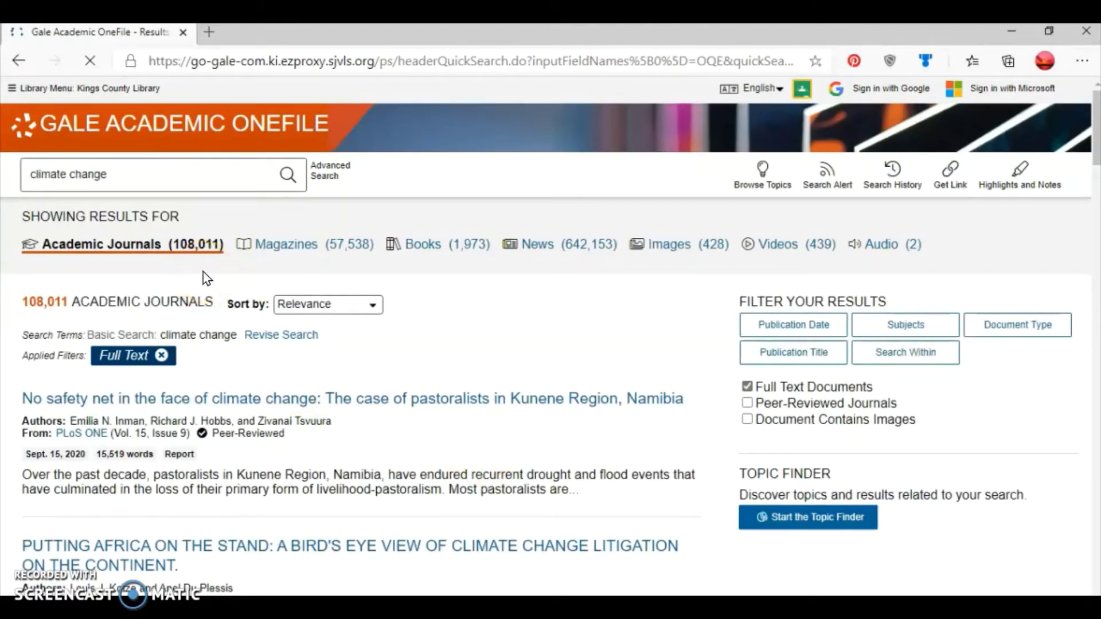
pyautogui.click(182, 254)
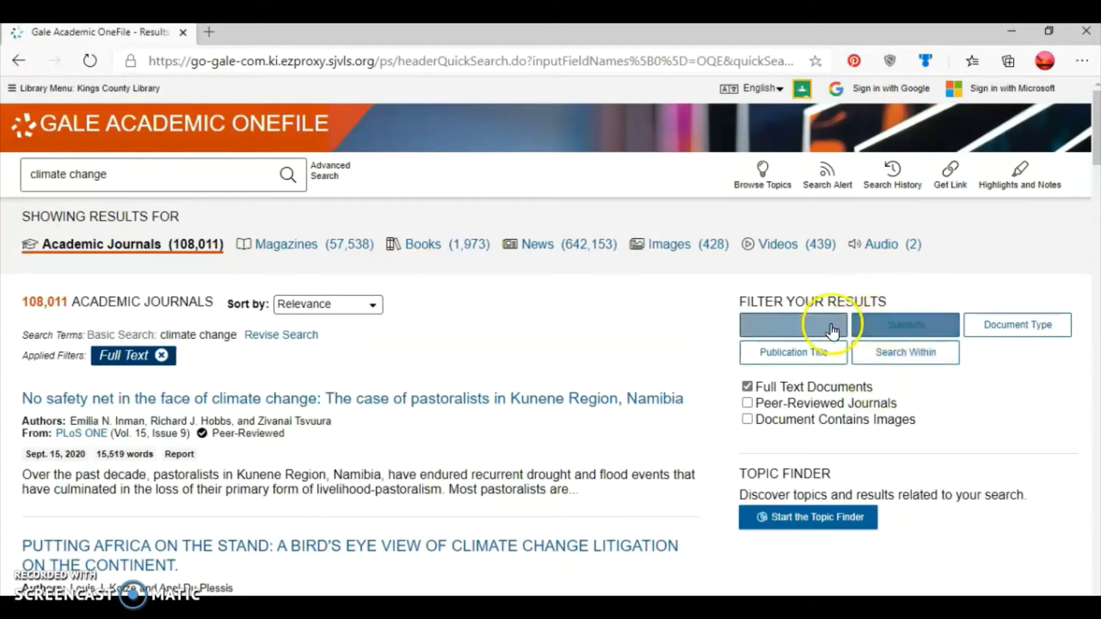
# - Filter the climate change results to the document type Article
pyautogui.click(998, 331)
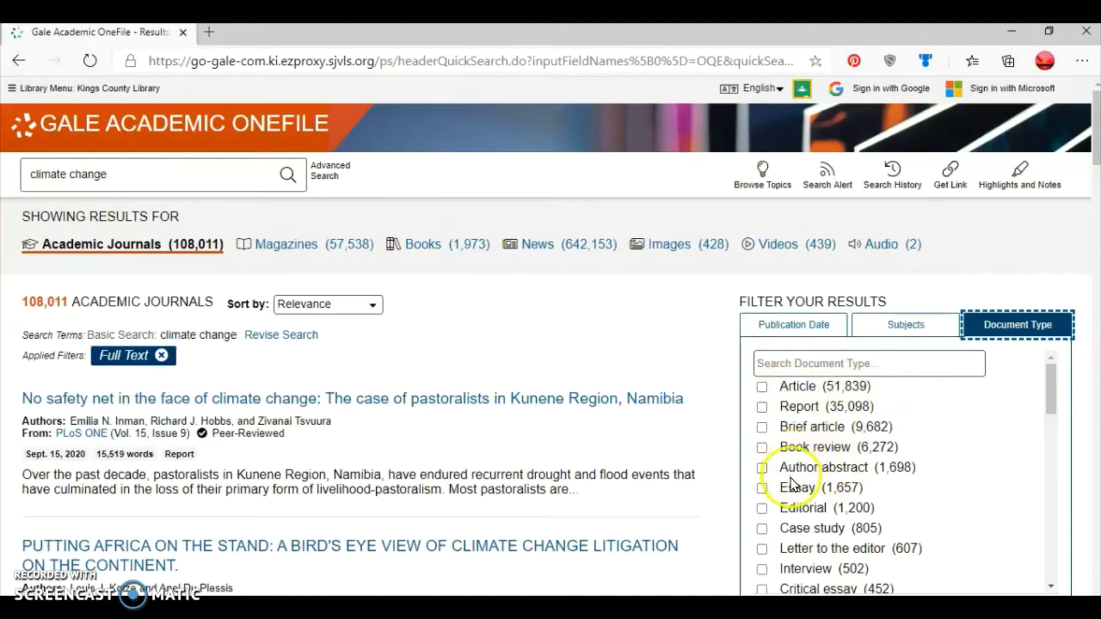
pyautogui.click(763, 388)
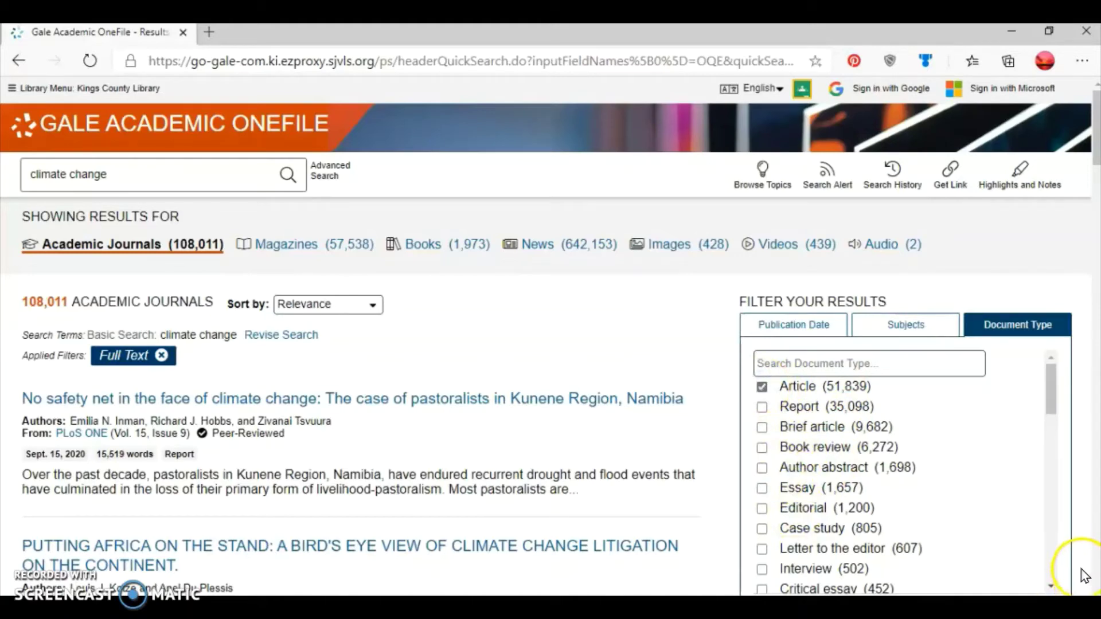
pyautogui.scroll(-2, 1078, 571)
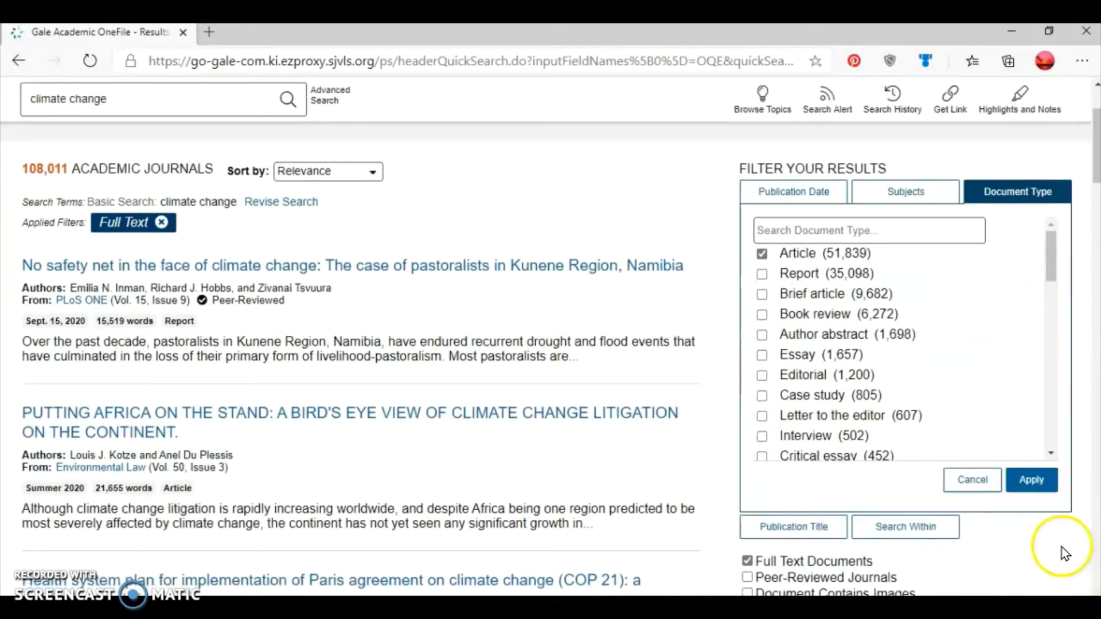
pyautogui.click(1036, 488)
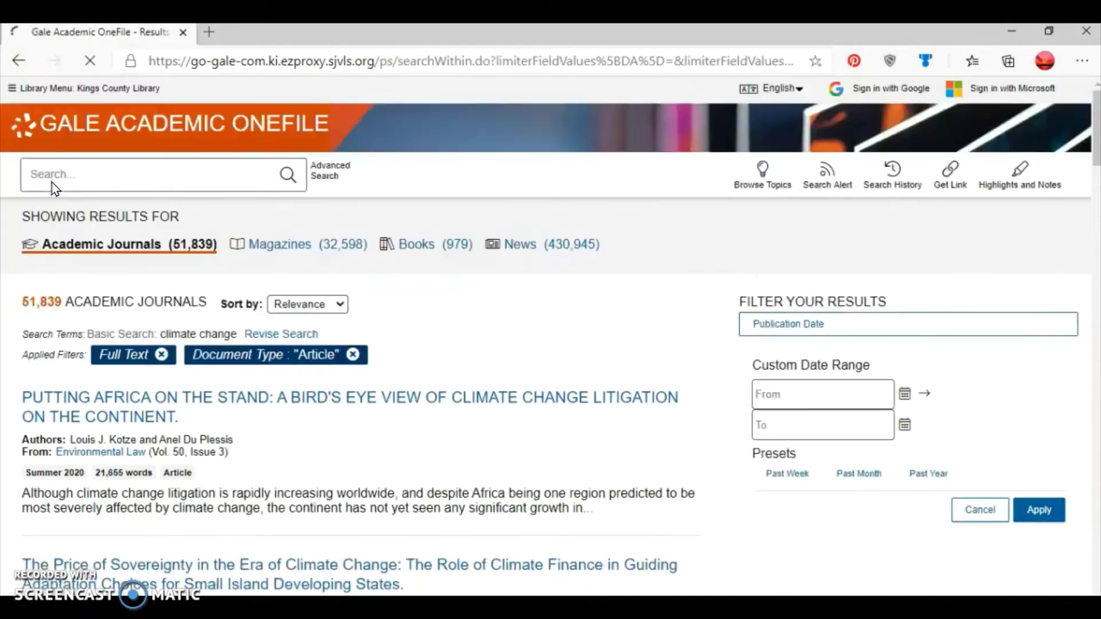
pyautogui.click(311, 269)
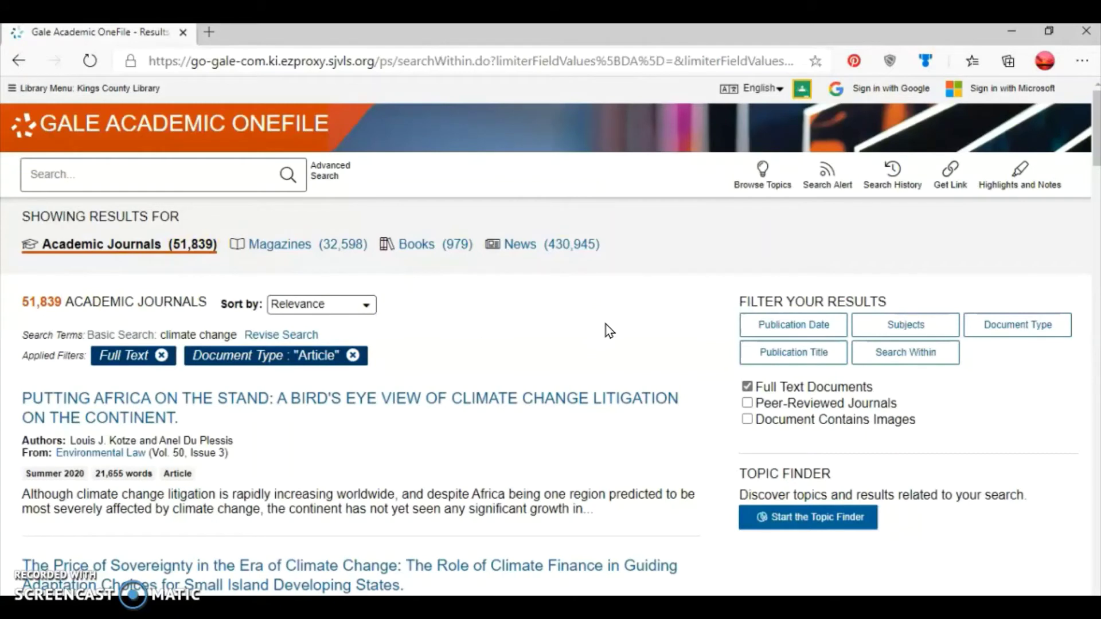
# - Narrow the article results to the subject Water resources
pyautogui.click(910, 325)
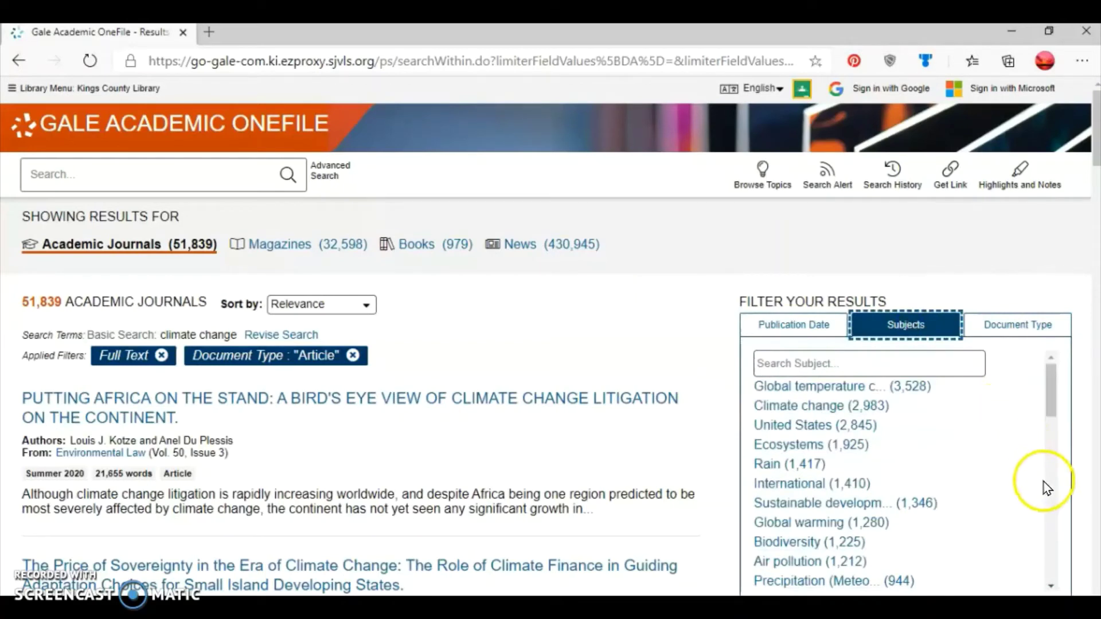
pyautogui.click(1052, 500)
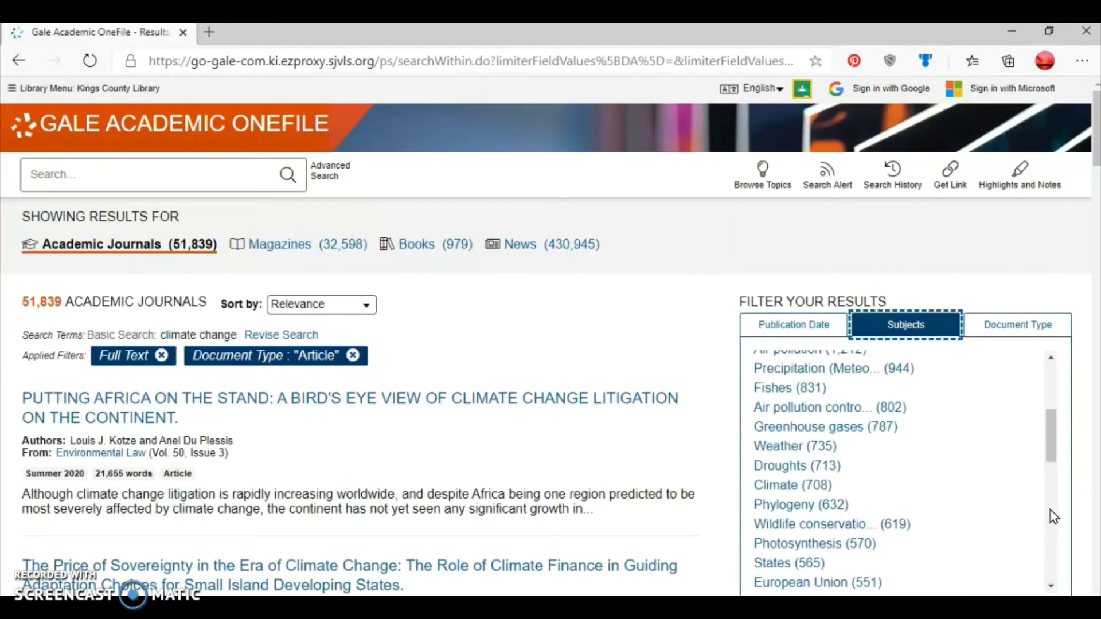
pyautogui.click(1050, 511)
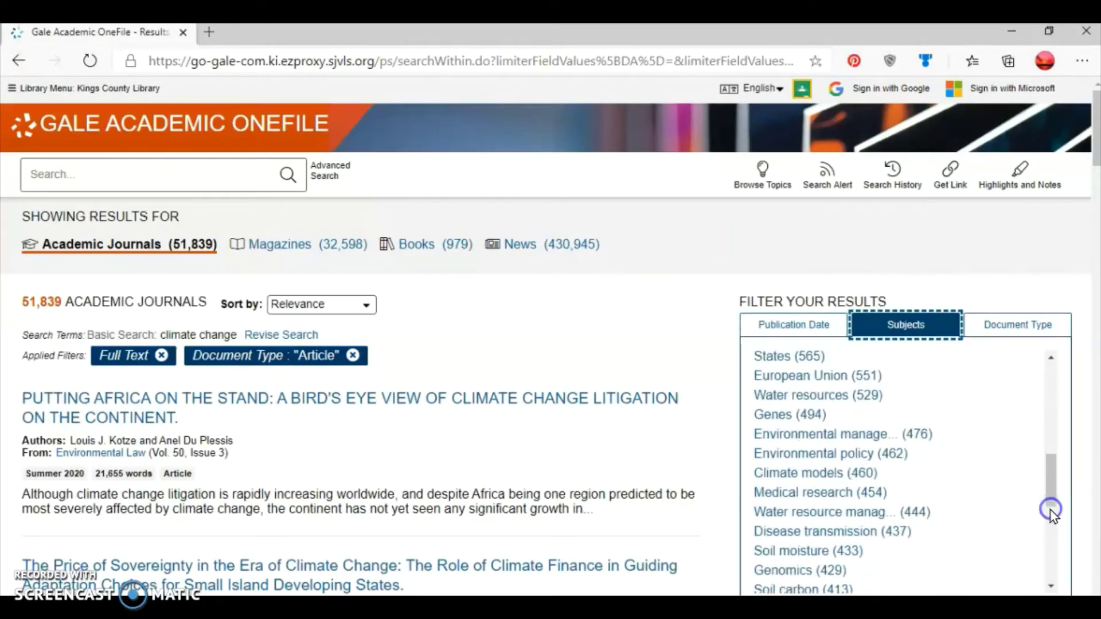
pyautogui.click(791, 392)
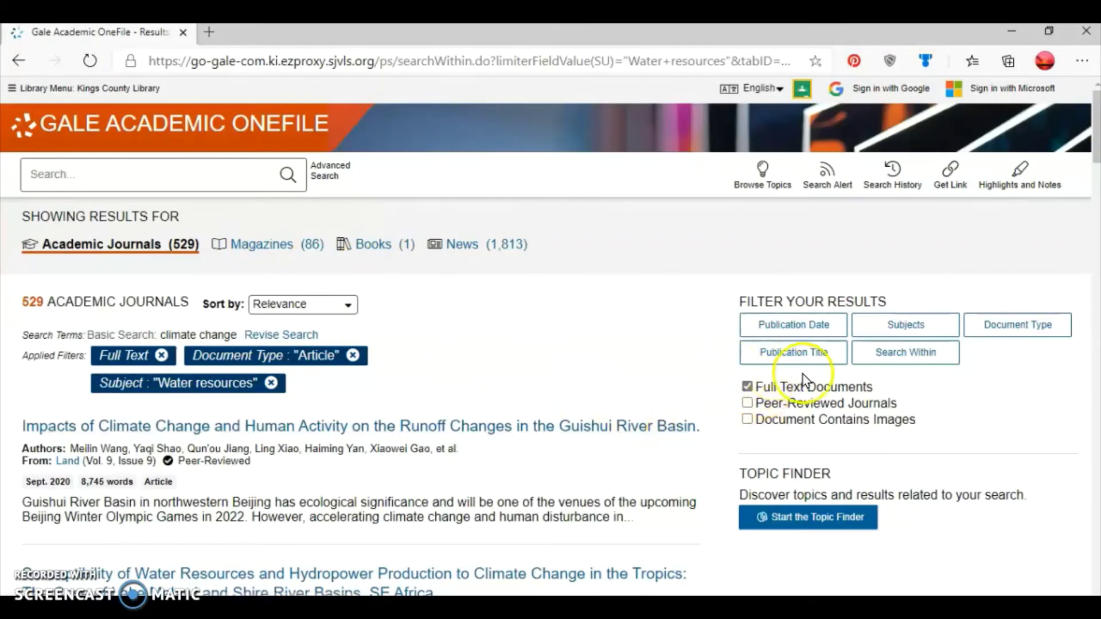
# - Search within the filtered results for "artic" across the entire document, and remove that filter again
pyautogui.click(901, 362)
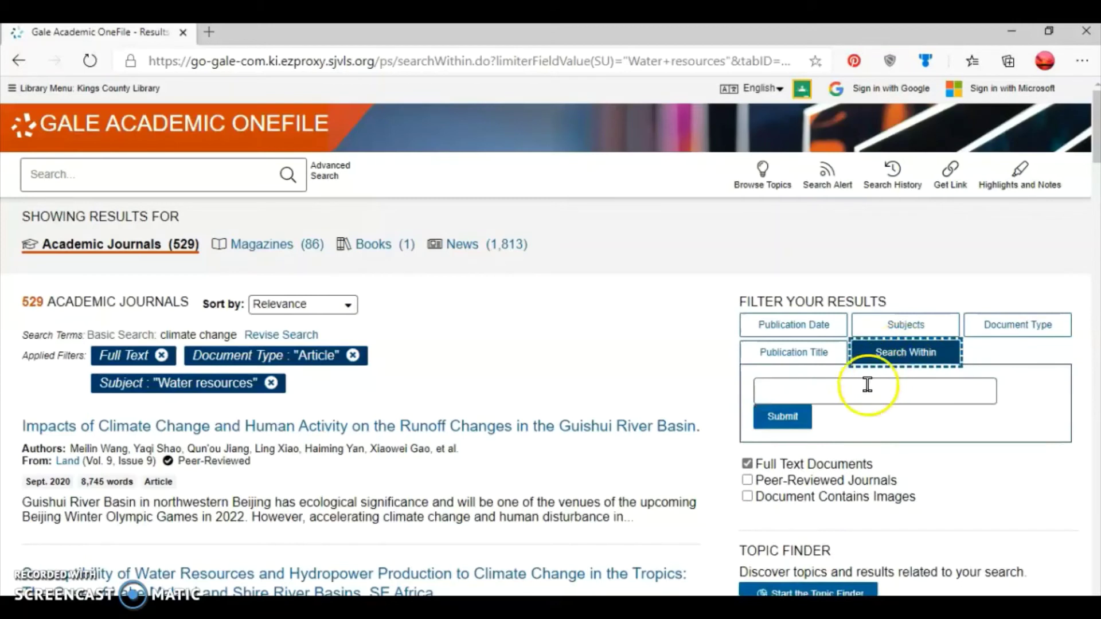
pyautogui.click(865, 388)
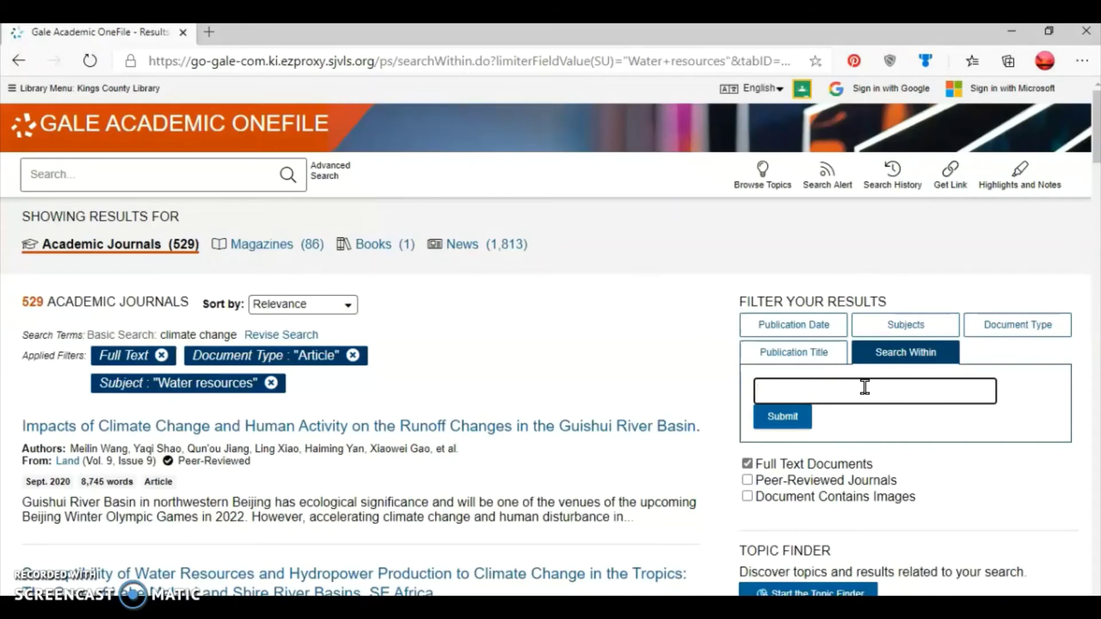
pyautogui.write('artic')
pyautogui.click(786, 422)
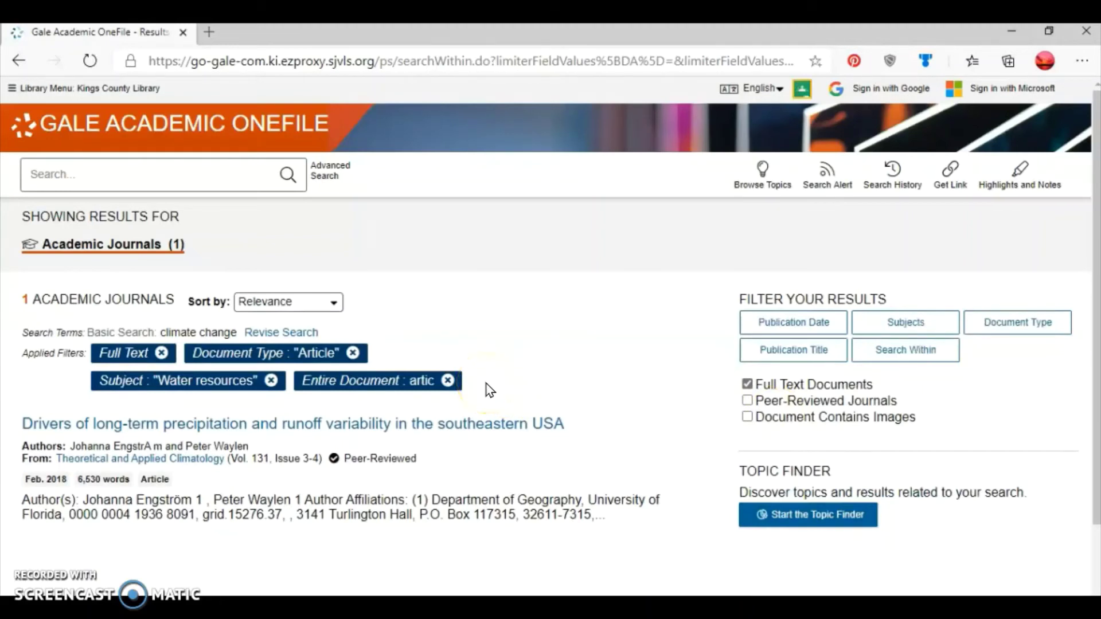
pyautogui.click(447, 381)
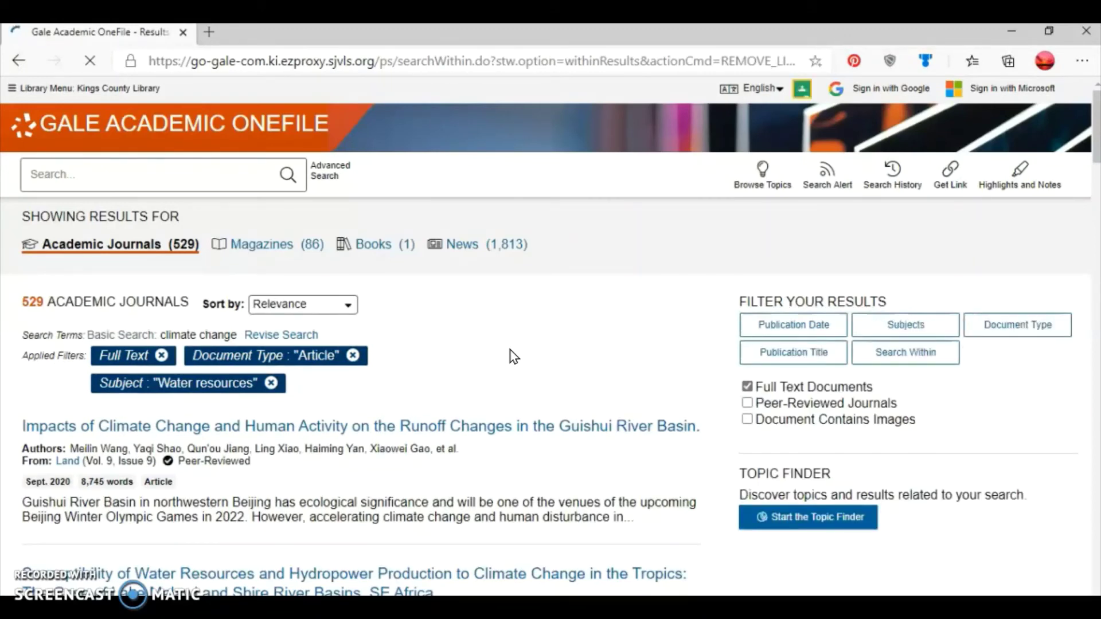
# - Set the start of the custom publication date range to 01/01/2015
pyautogui.click(809, 352)
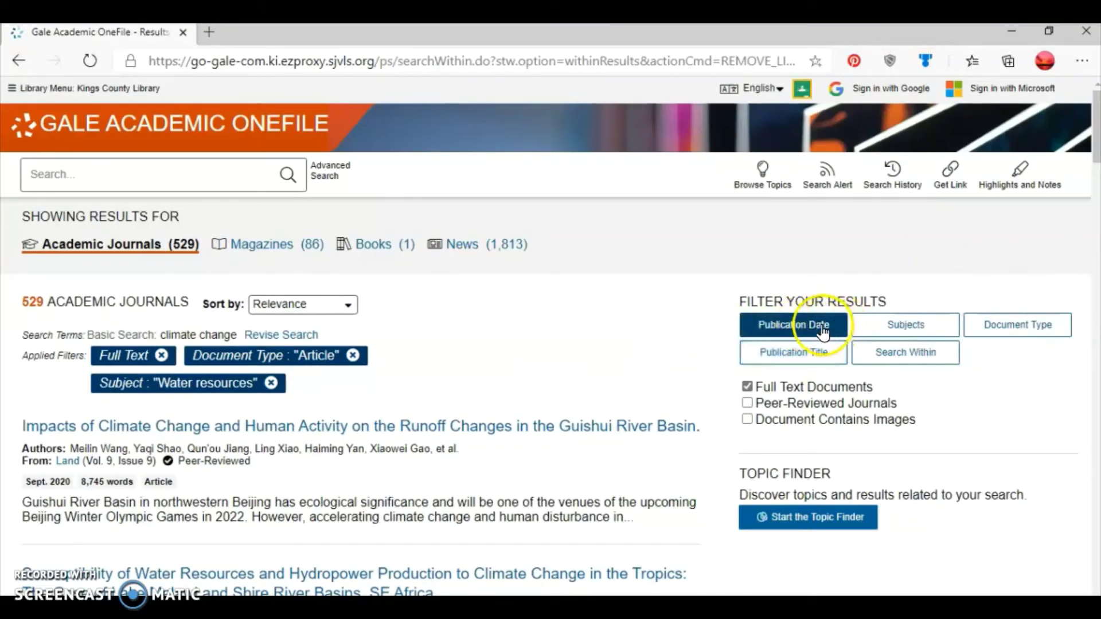
pyautogui.click(824, 328)
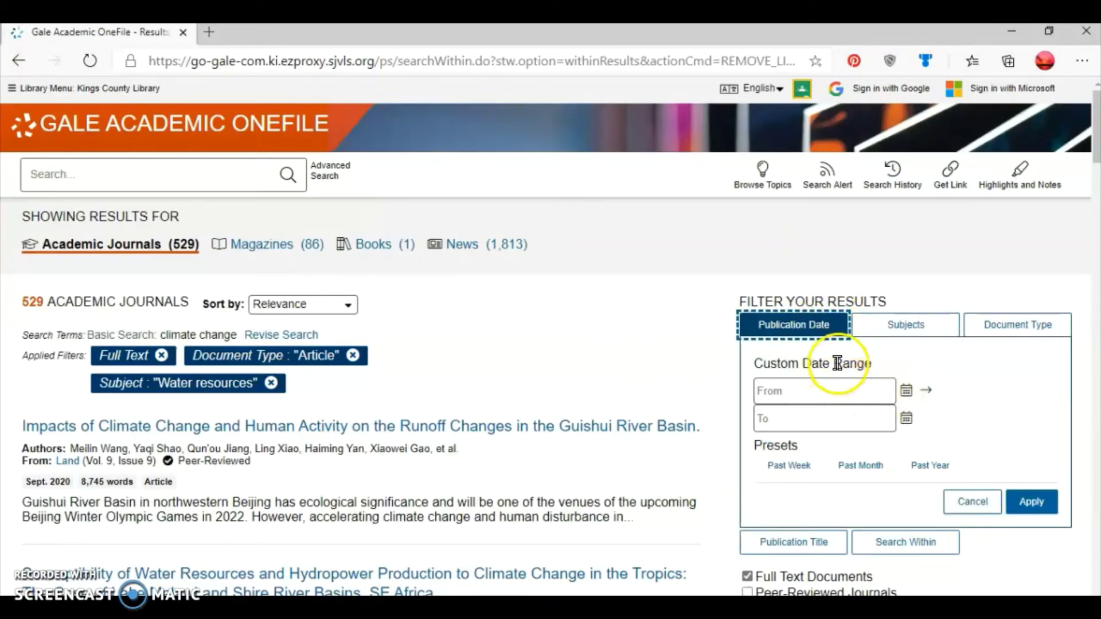
pyautogui.click(822, 339)
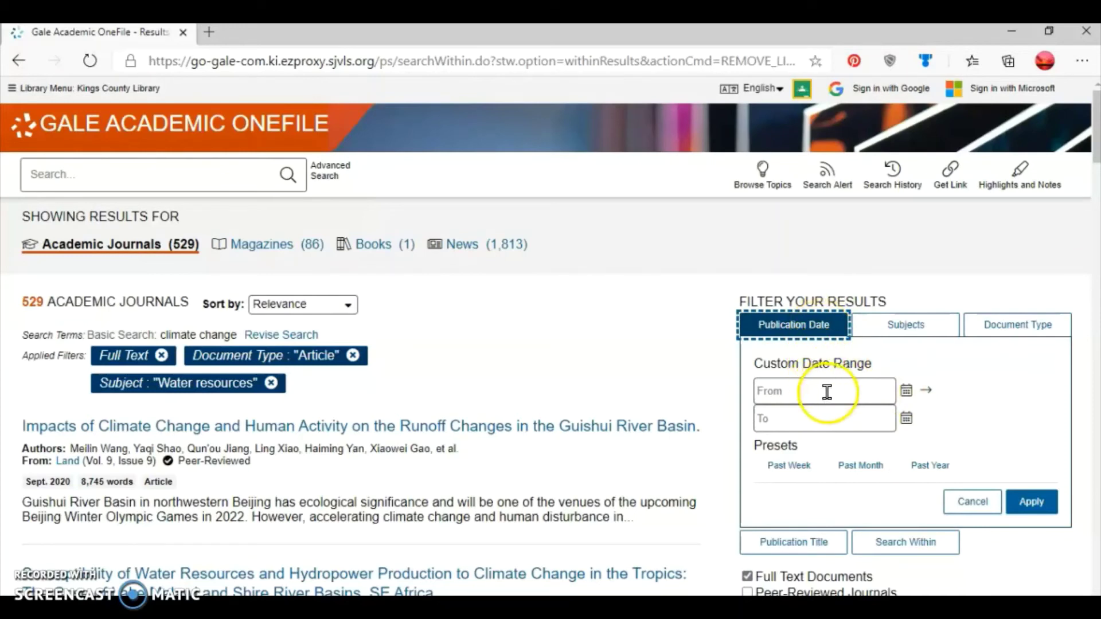
pyautogui.click(890, 391)
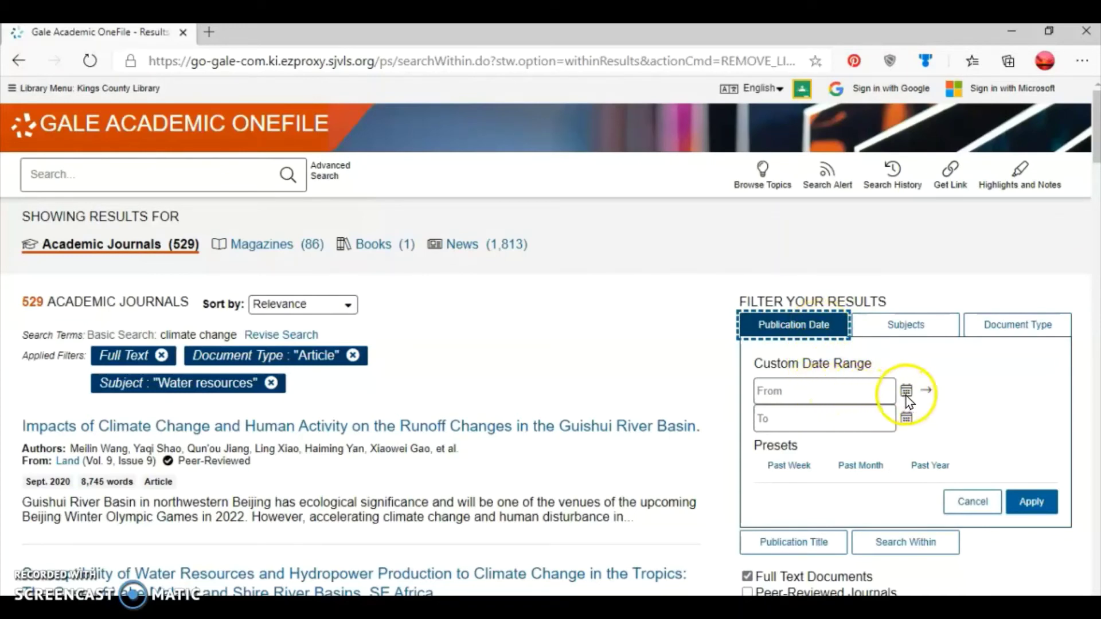
pyautogui.click(905, 393)
pyautogui.click(905, 394)
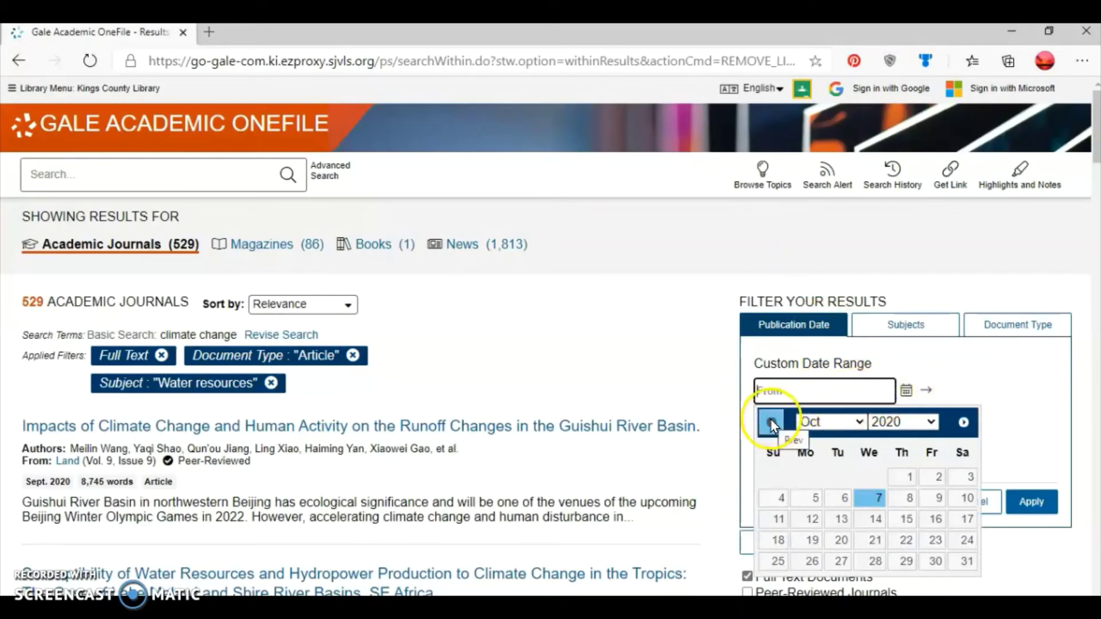
pyautogui.click(861, 423)
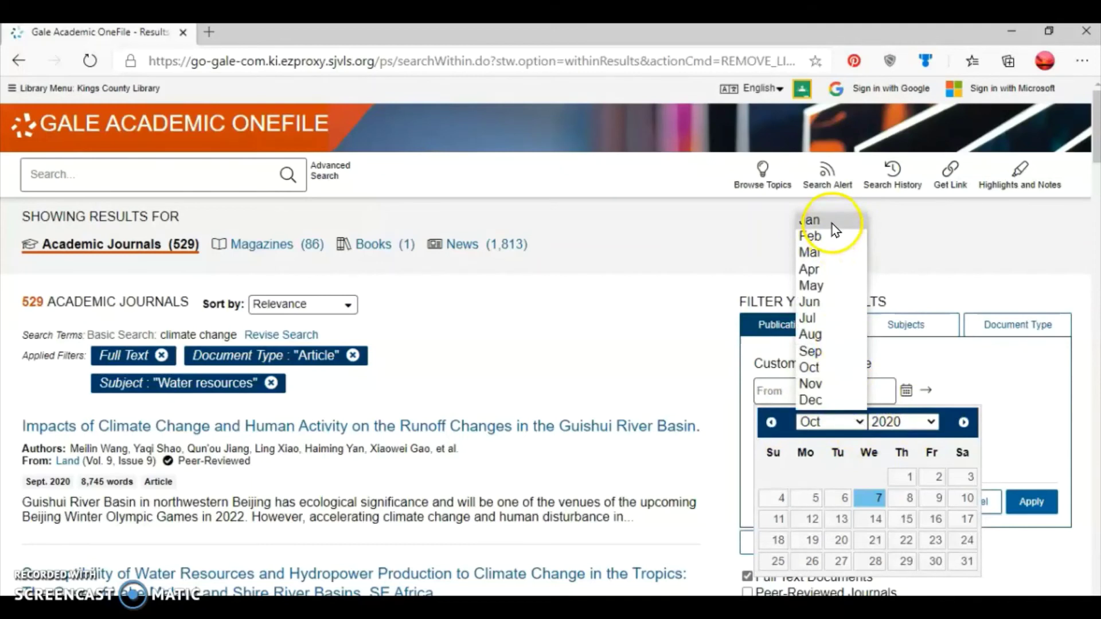
pyautogui.click(834, 225)
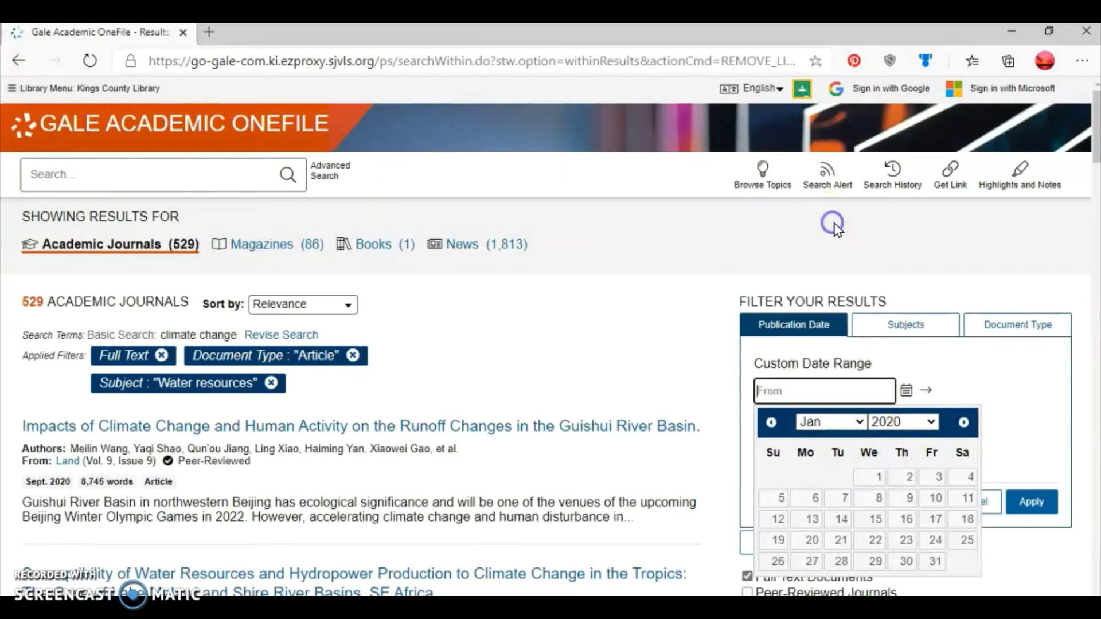
pyautogui.click(932, 423)
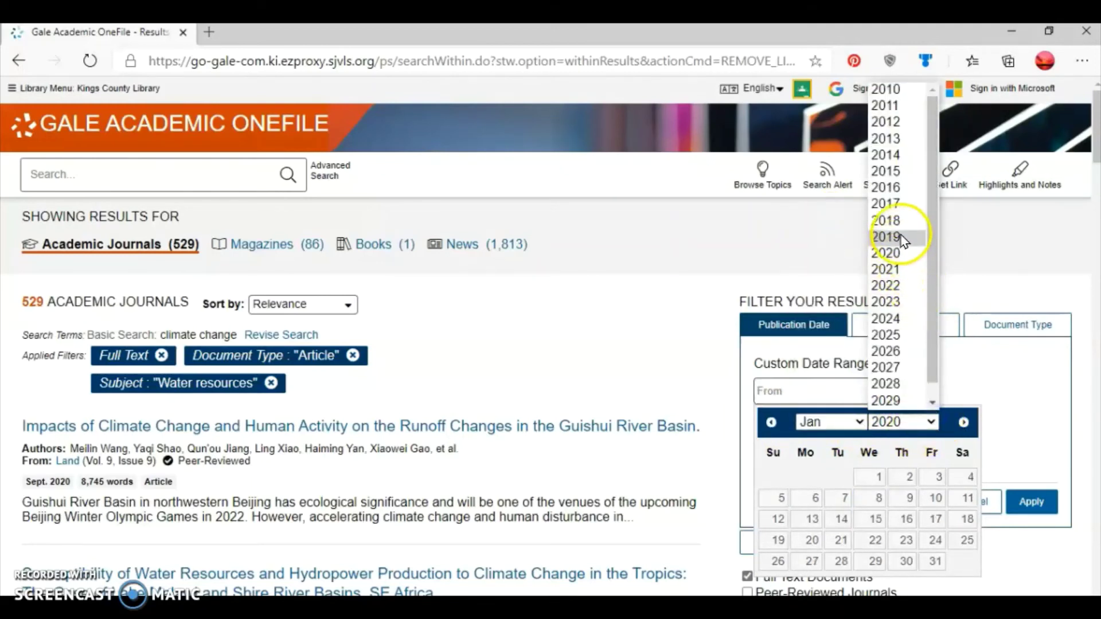
pyautogui.click(896, 171)
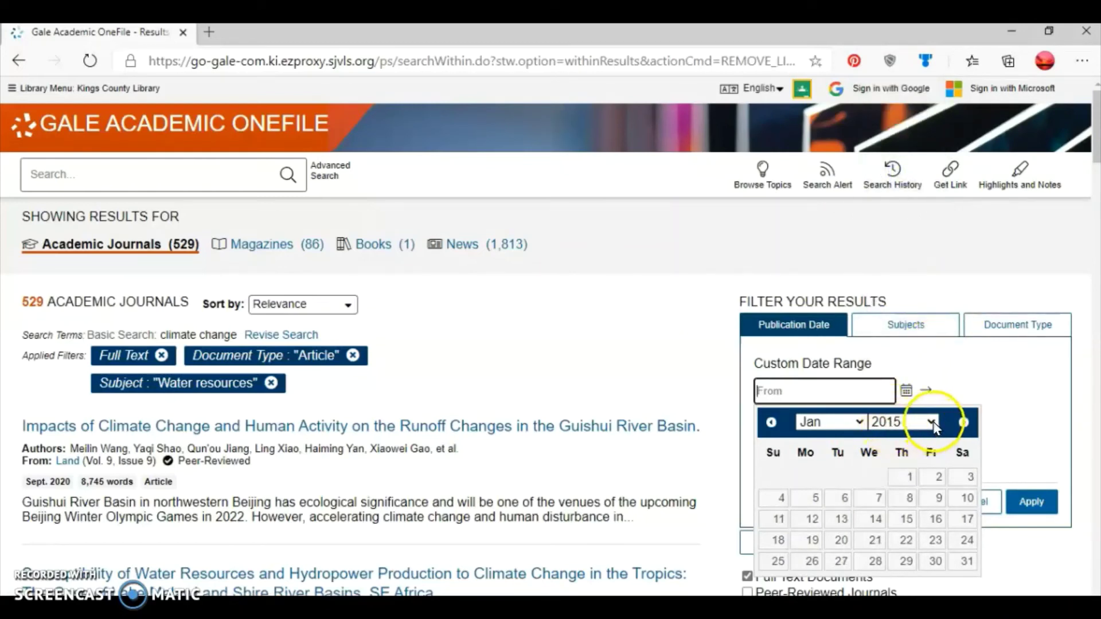
pyautogui.click(904, 479)
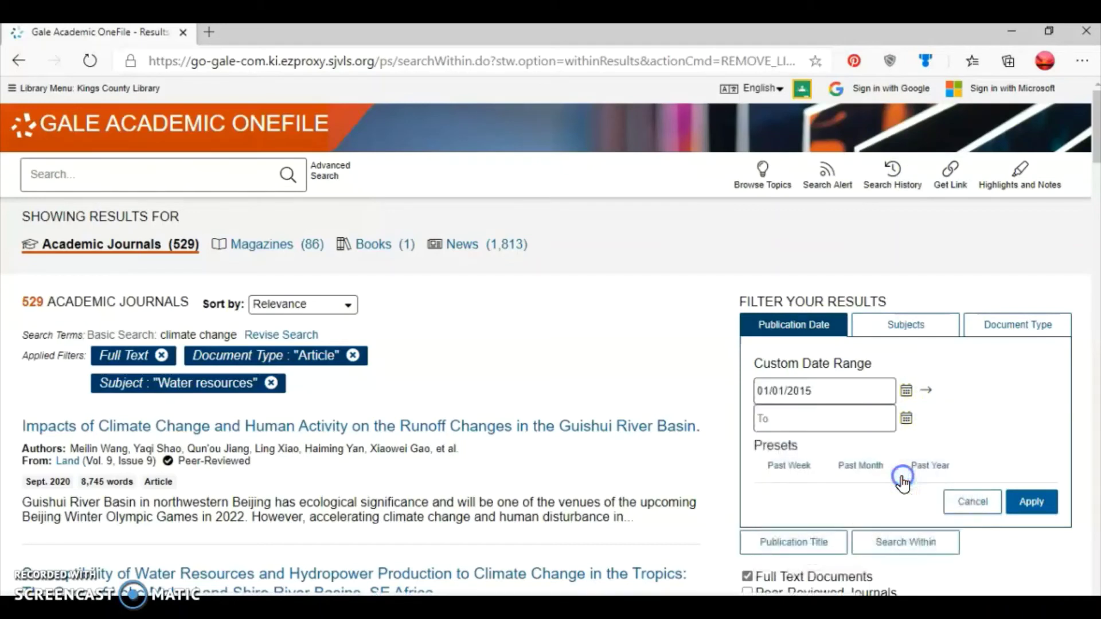
# - Set the end of the publication date range to October 7, 2020 and apply the date filter
pyautogui.click(907, 420)
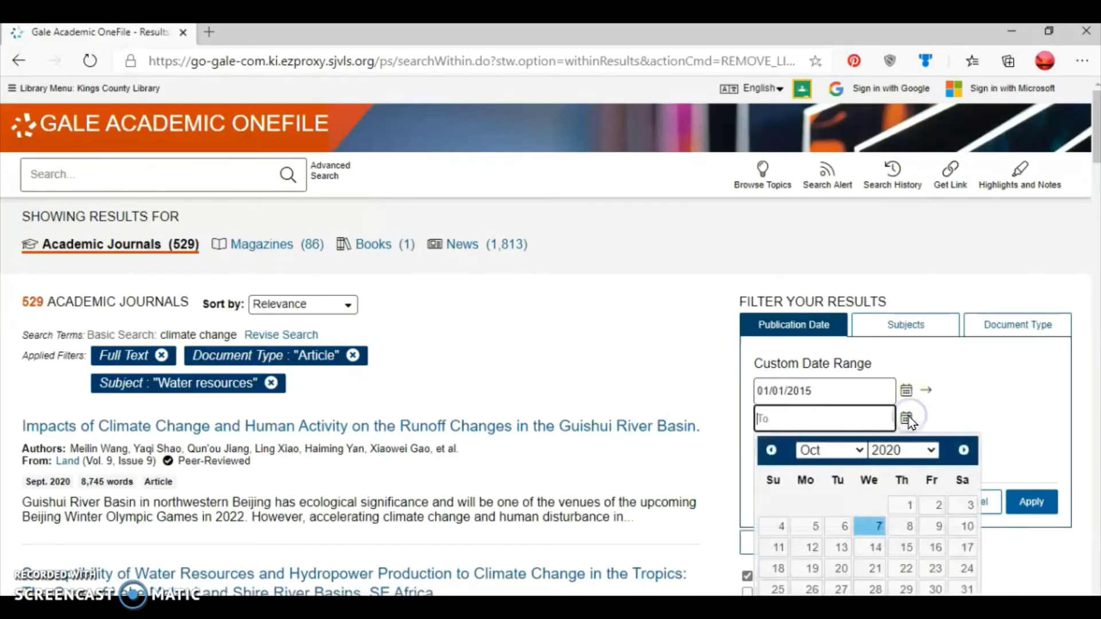
pyautogui.click(871, 533)
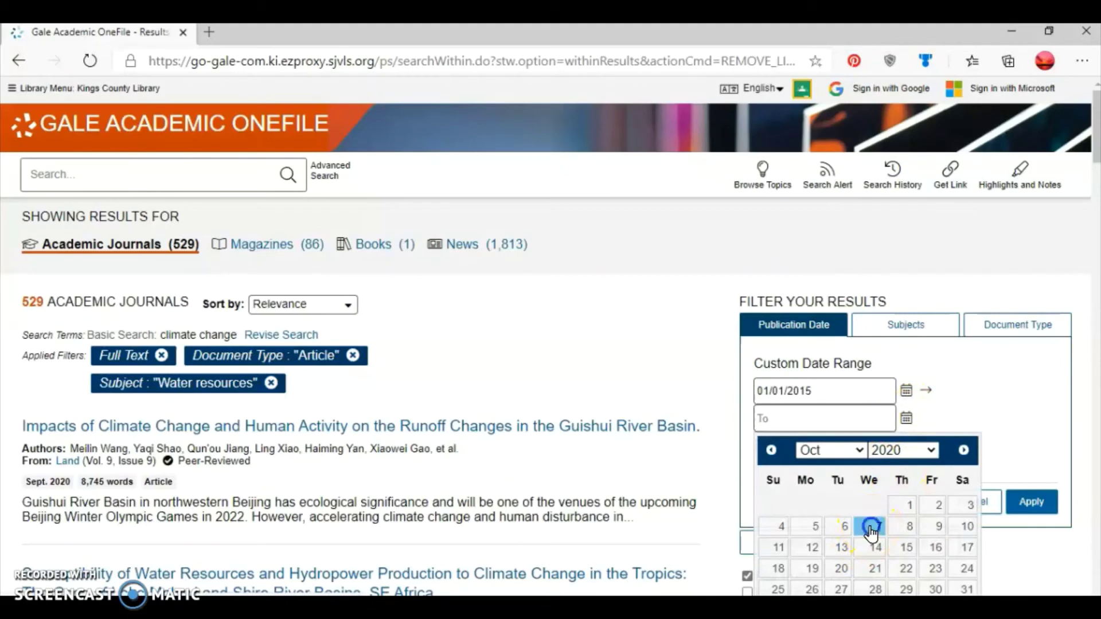
pyautogui.click(1029, 512)
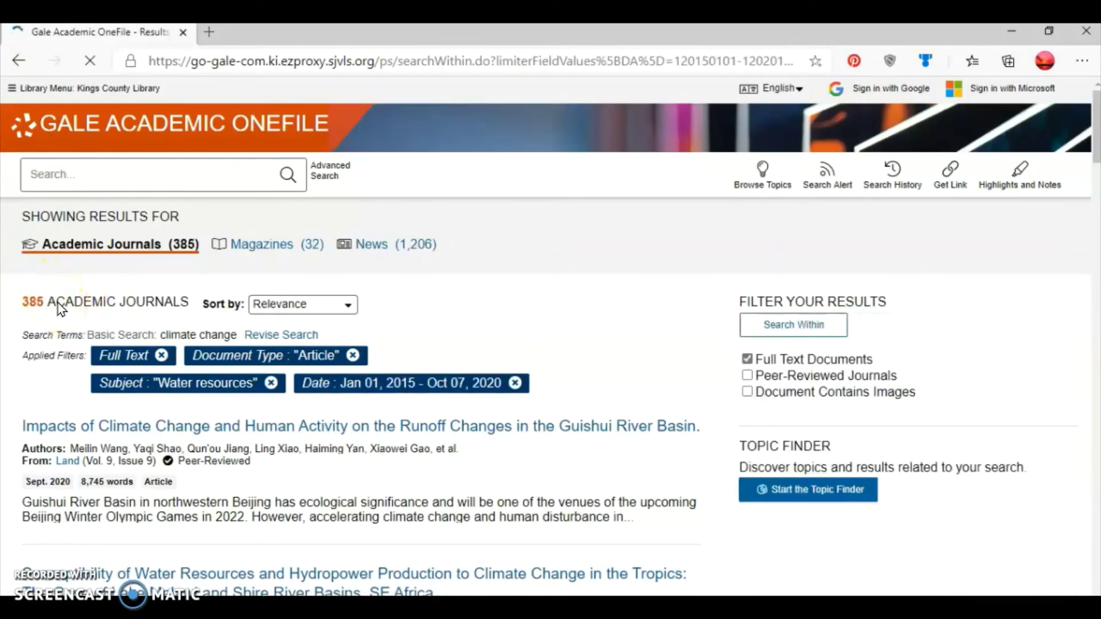
pyautogui.click(34, 313)
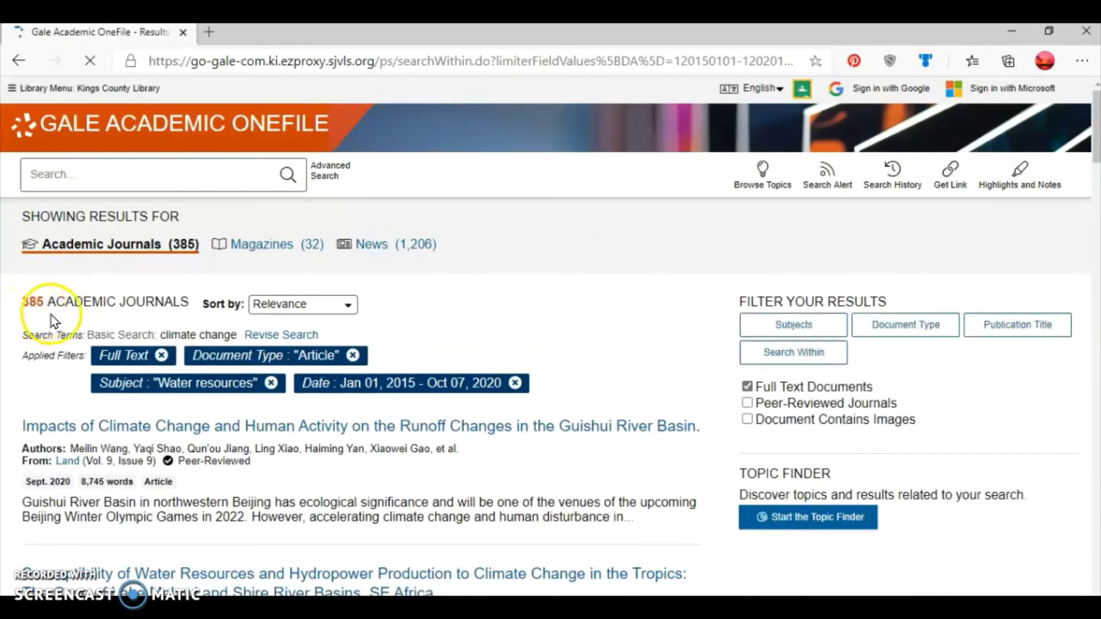